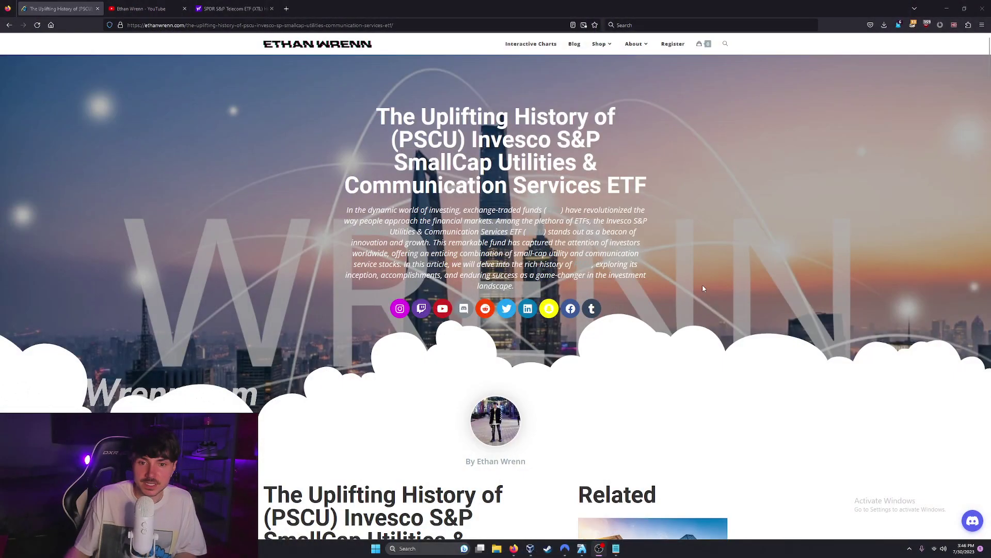
# - Scroll the PSCU ETF article past its conclusion and technical analysis to the Leave a Reply form
pyautogui.scroll(-6, 793, 276)
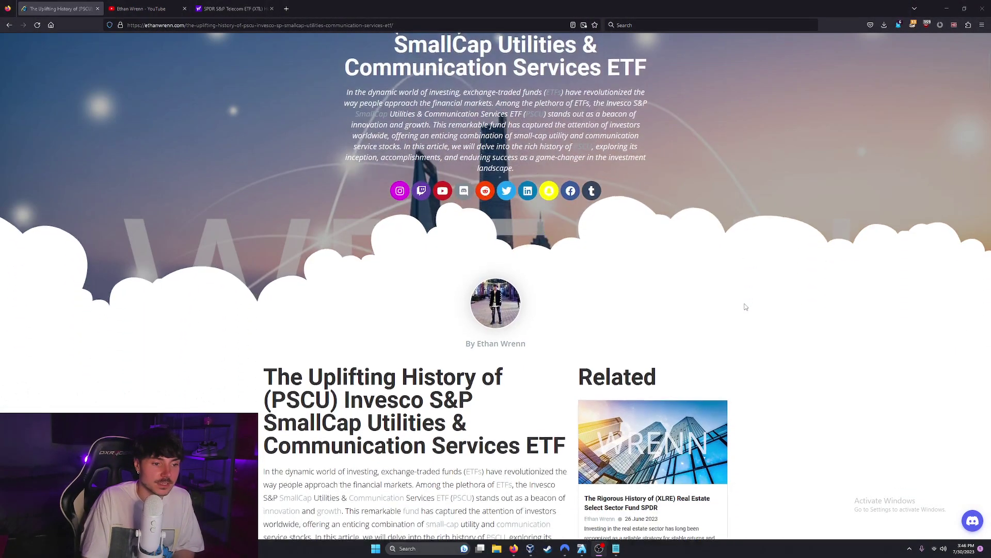
pyautogui.scroll(-8, 796, 304)
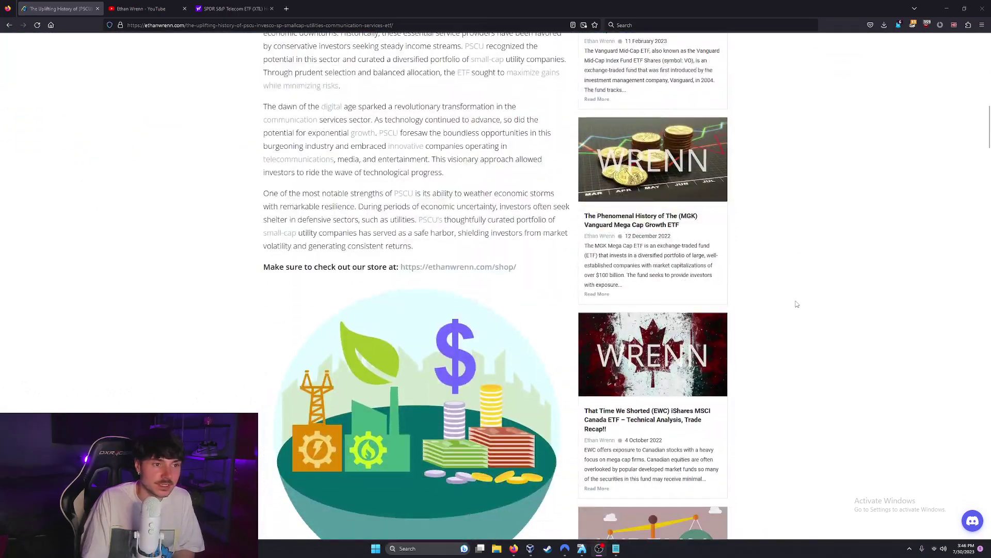
pyautogui.scroll(-15, 797, 289)
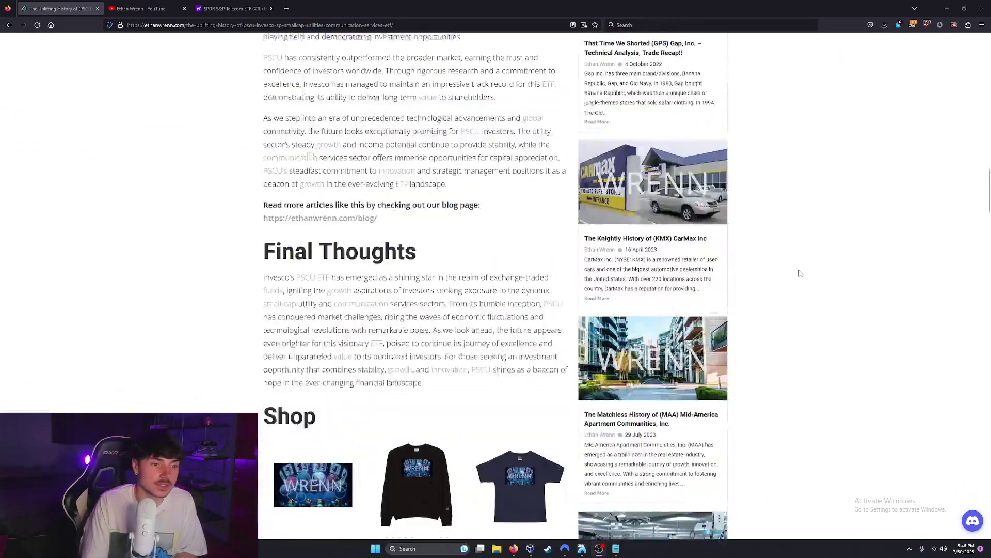
pyautogui.scroll(-6, 800, 269)
pyautogui.scroll(-3, 821, 269)
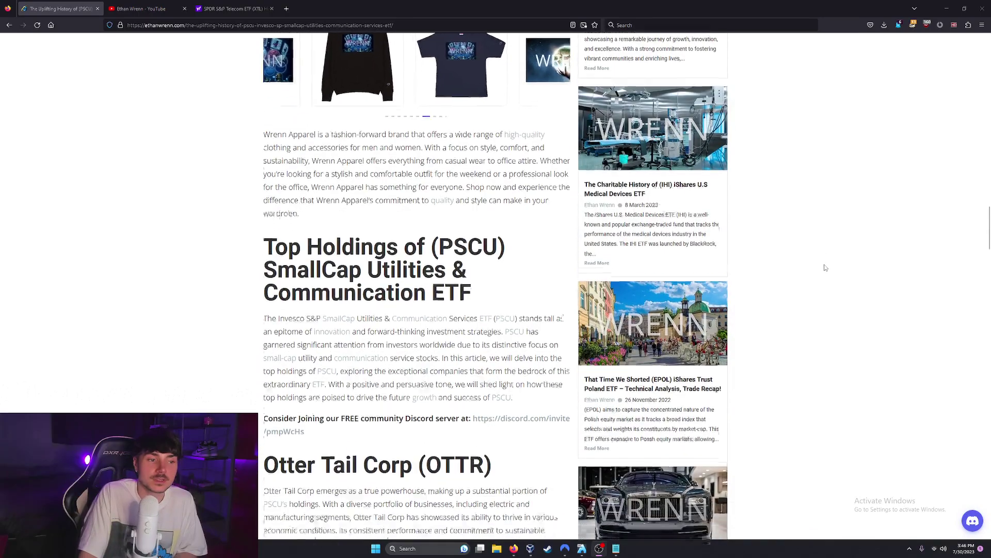
pyautogui.scroll(-3, 227, 313)
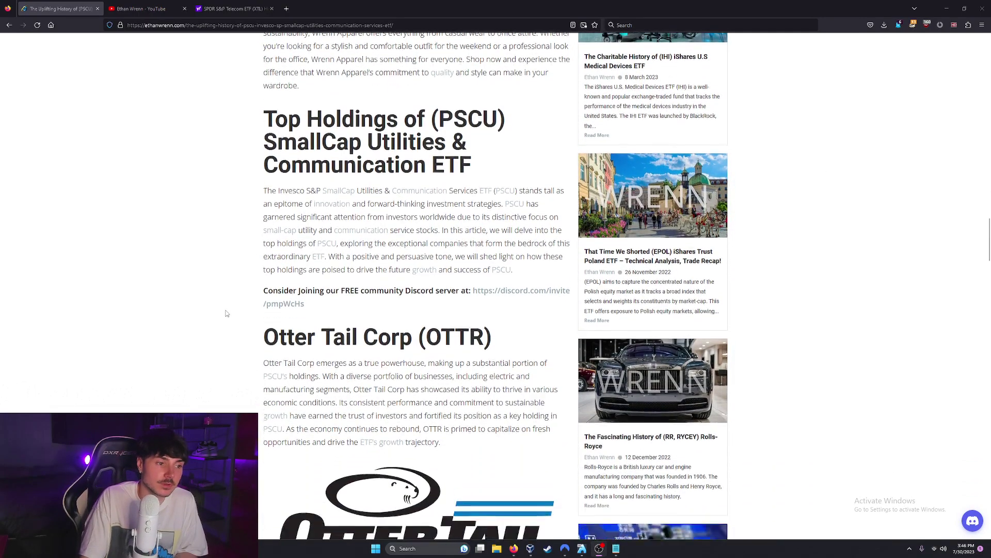
pyautogui.scroll(-20, 231, 306)
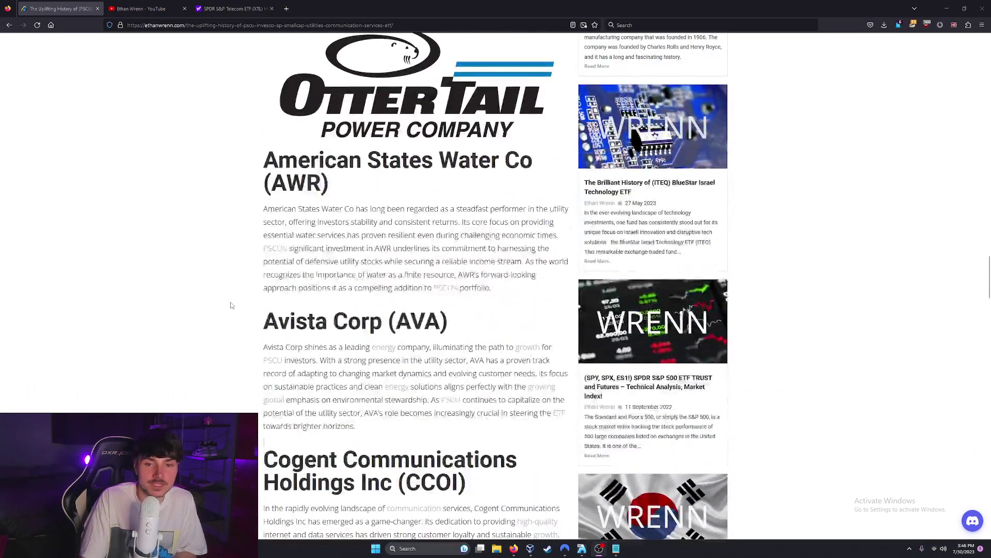
pyautogui.scroll(-7, 231, 305)
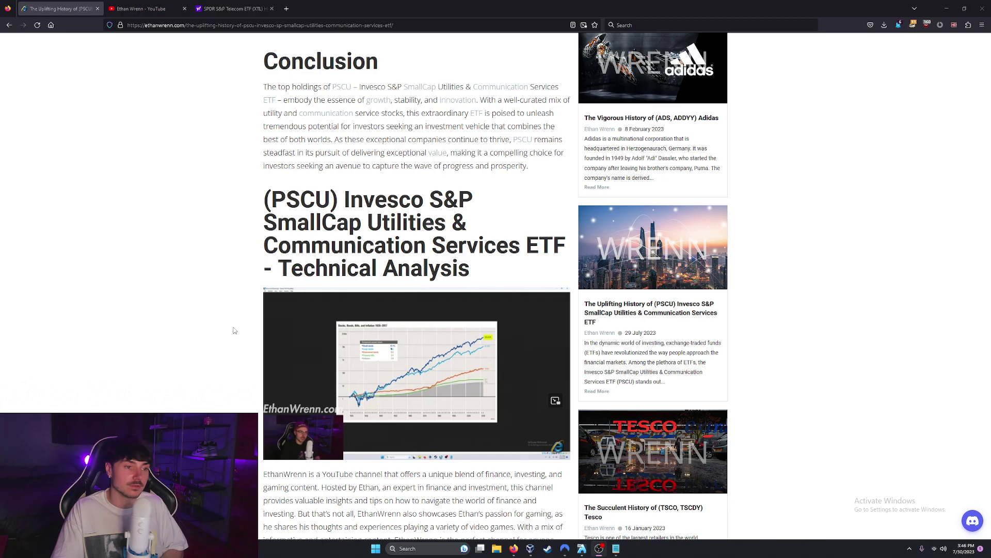
pyautogui.moveTo(312, 365)
pyautogui.scroll(-20, 311, 365)
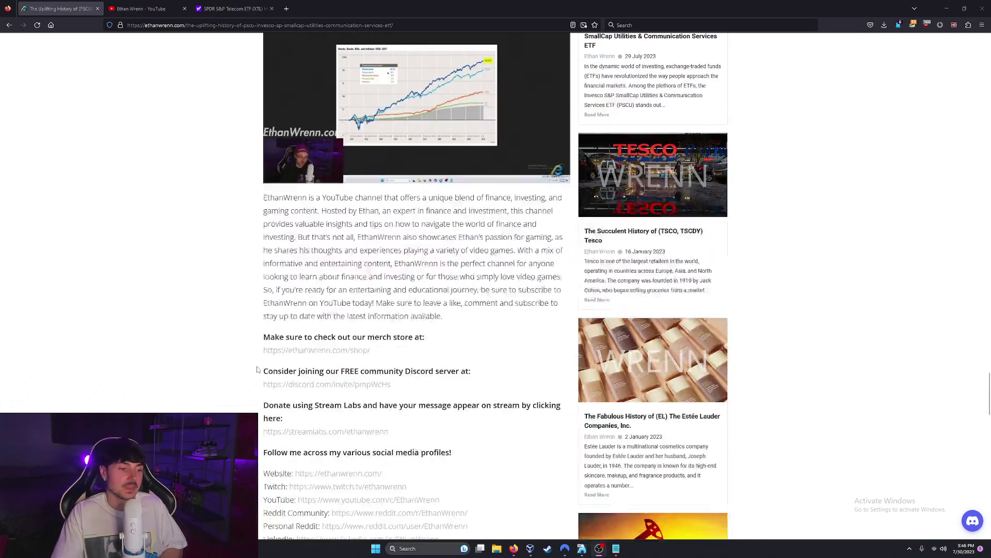
pyautogui.scroll(-6, 219, 361)
pyautogui.scroll(2, 221, 371)
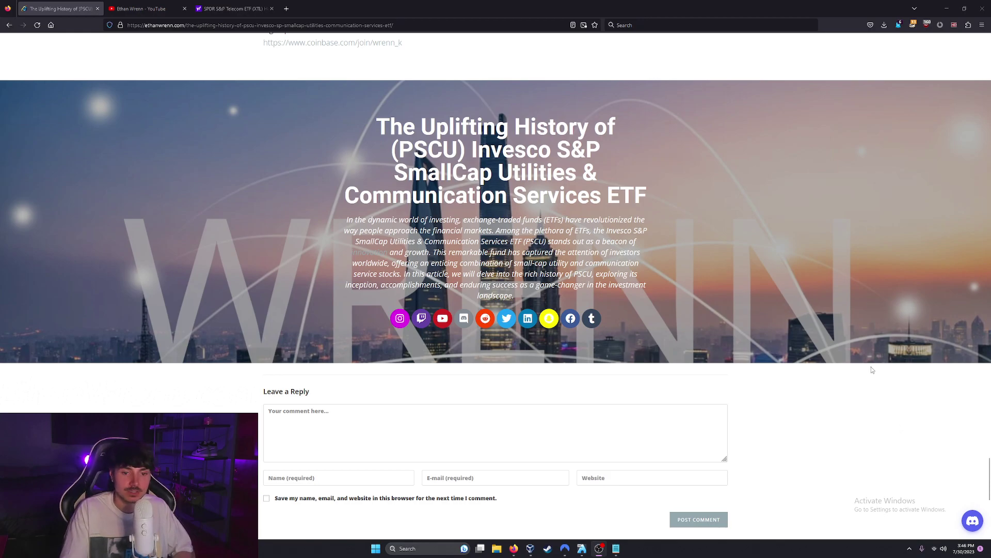
# - Open the site's Discord chat and view the shared KRE 15-minute chart full-size in a new tab
pyautogui.click(973, 523)
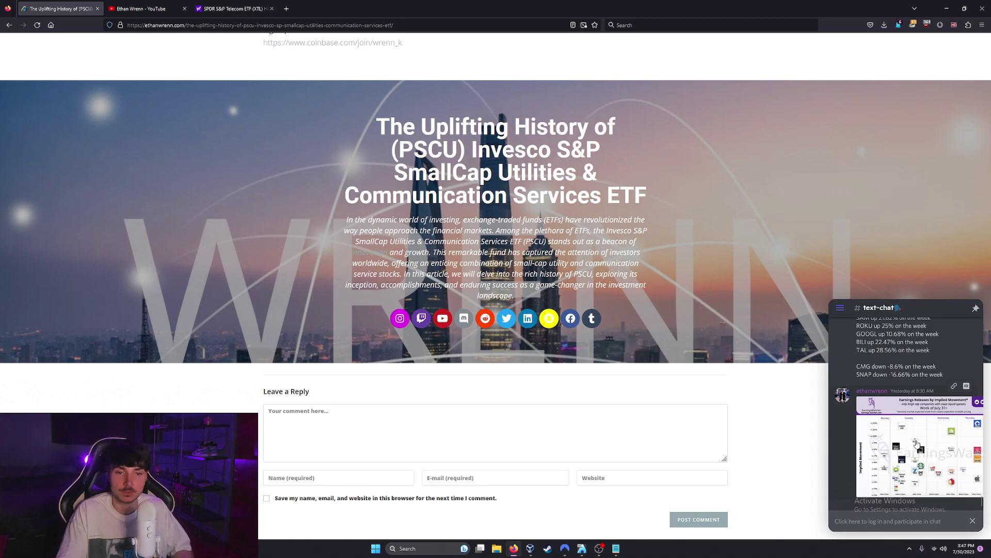
pyautogui.scroll(-5, 916, 443)
pyautogui.scroll(3, 917, 443)
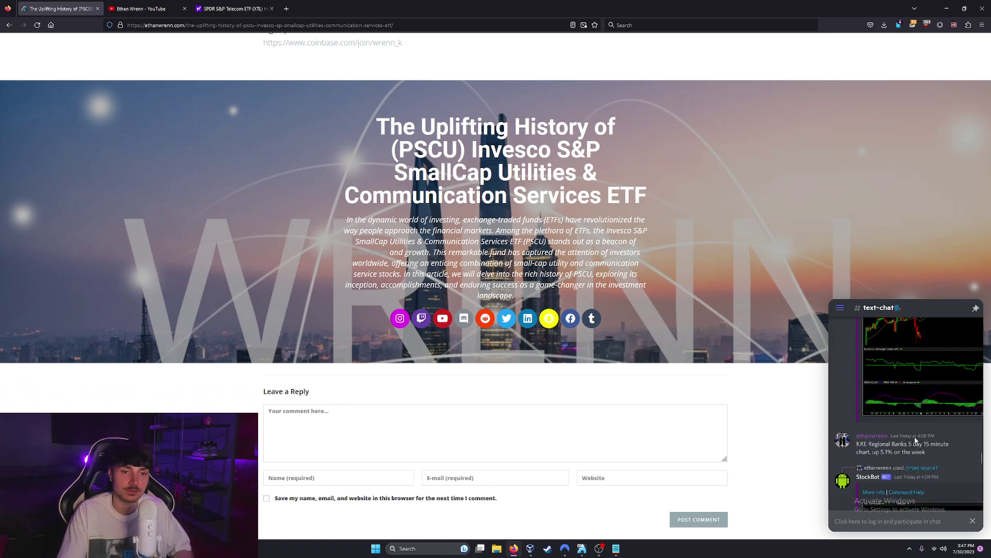
pyautogui.click(840, 307)
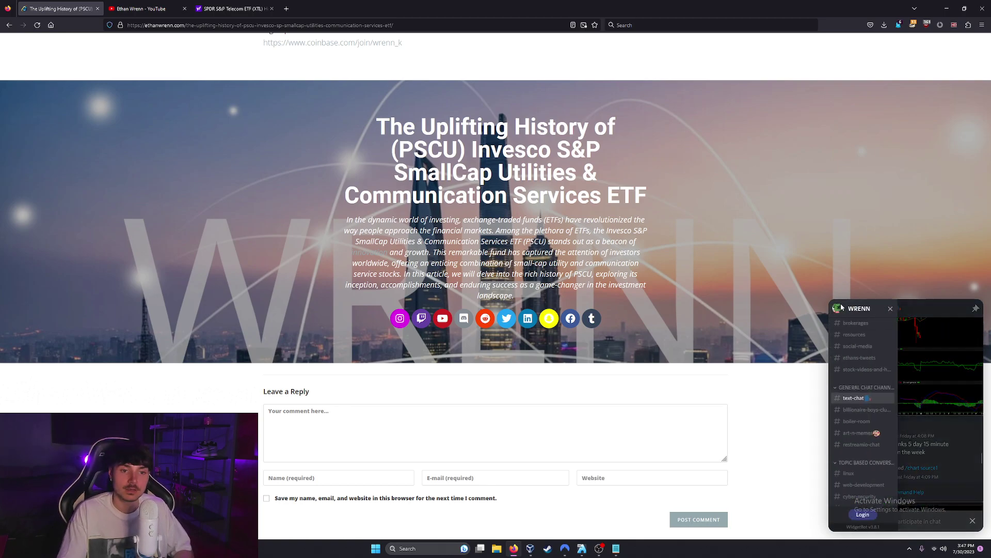
pyautogui.click(890, 308)
pyautogui.click(918, 358)
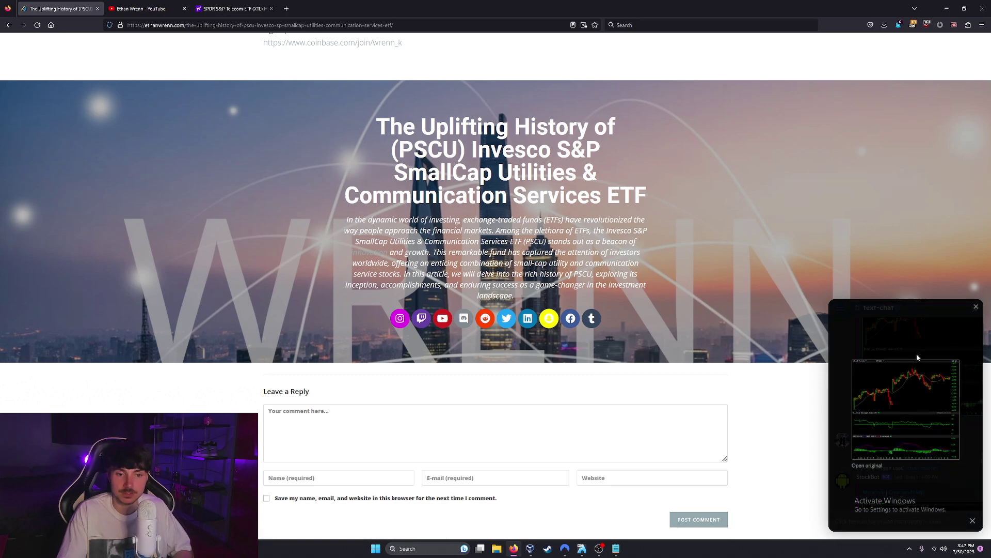
pyautogui.click(860, 468)
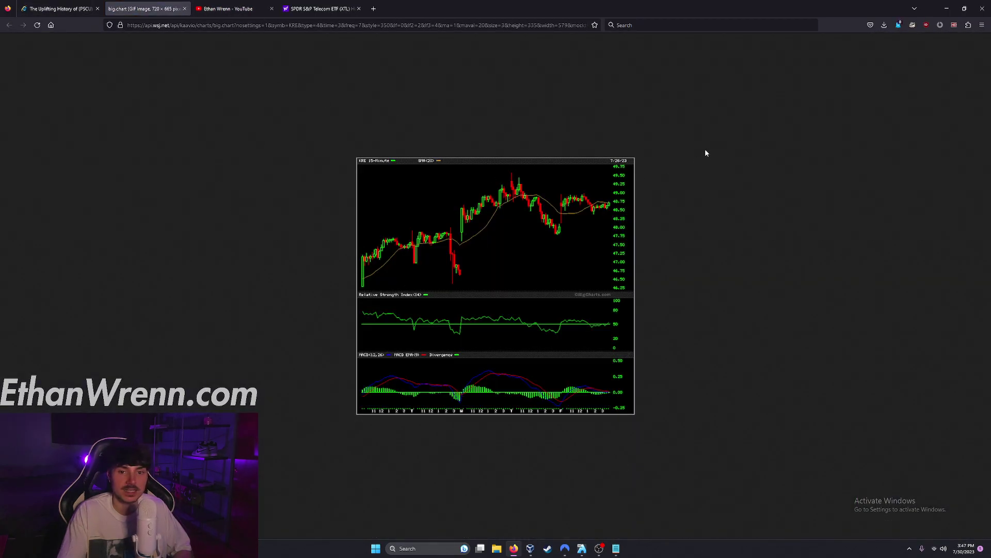
# - Close the KRE chart tab and browse the YouTube channel's playlists, such as Technical Indicators
pyautogui.click(184, 8)
pyautogui.click(160, 5)
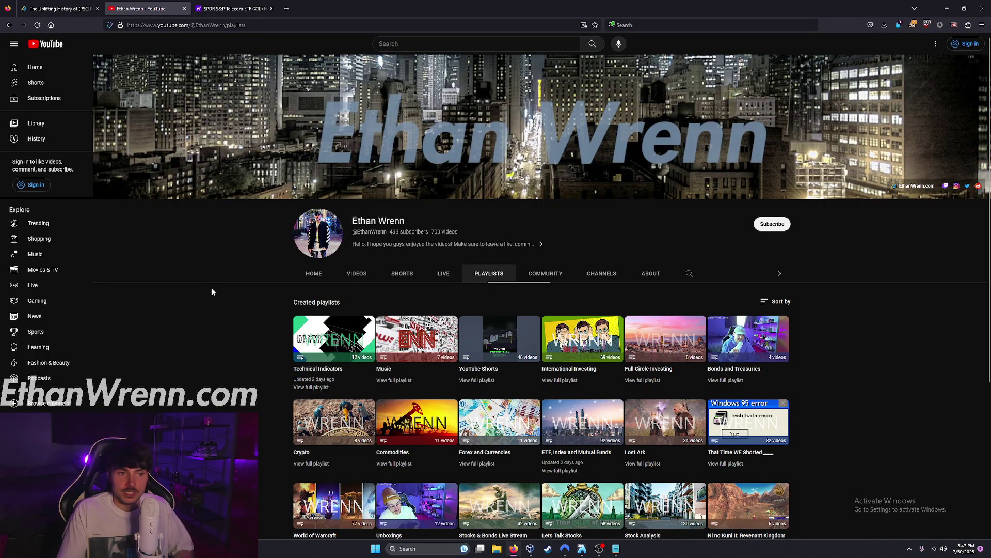
pyautogui.scroll(-1, 212, 291)
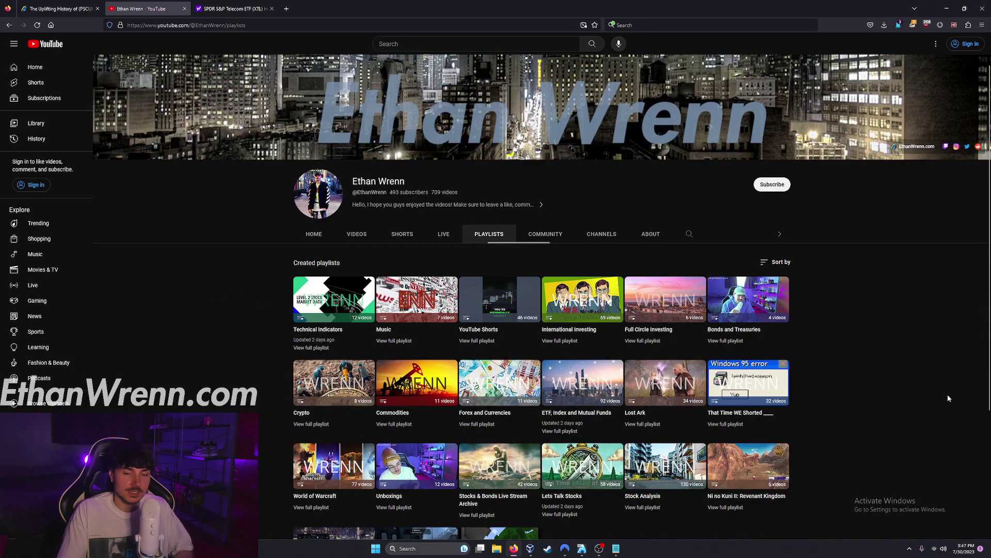
pyautogui.scroll(-2, 946, 398)
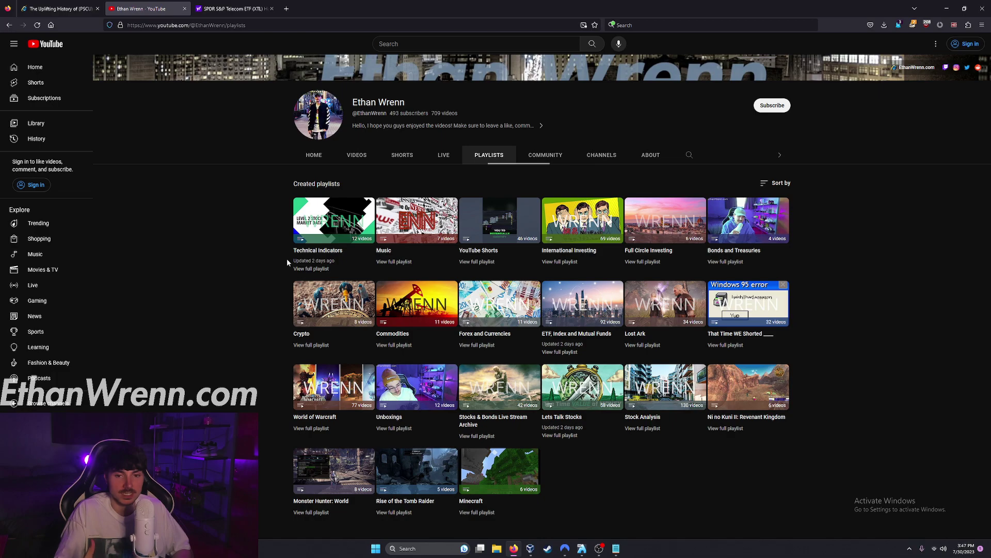
pyautogui.moveTo(310, 230)
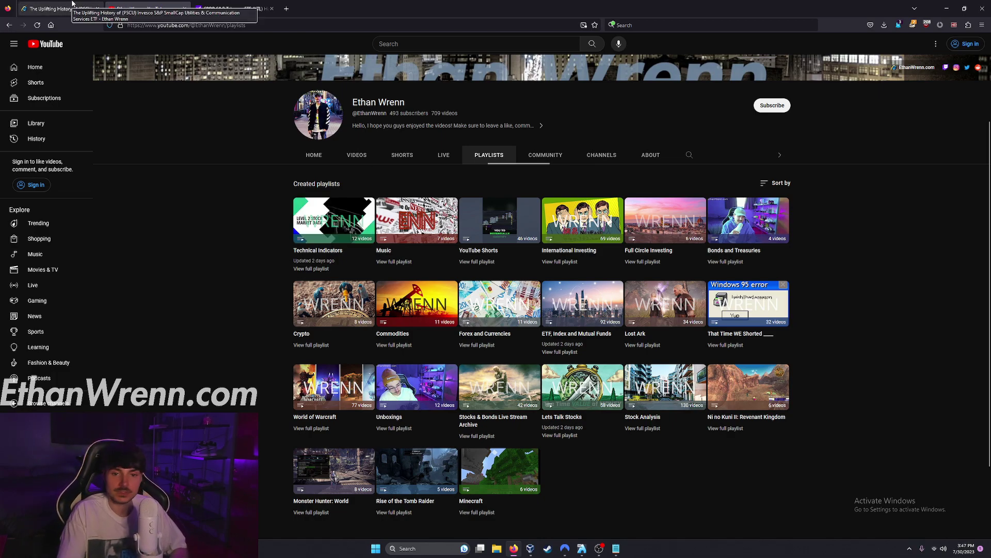
# - Minimize Firefox to reveal the BAC monthly chart, then bring the Discord window over it
pyautogui.press('super+Down')
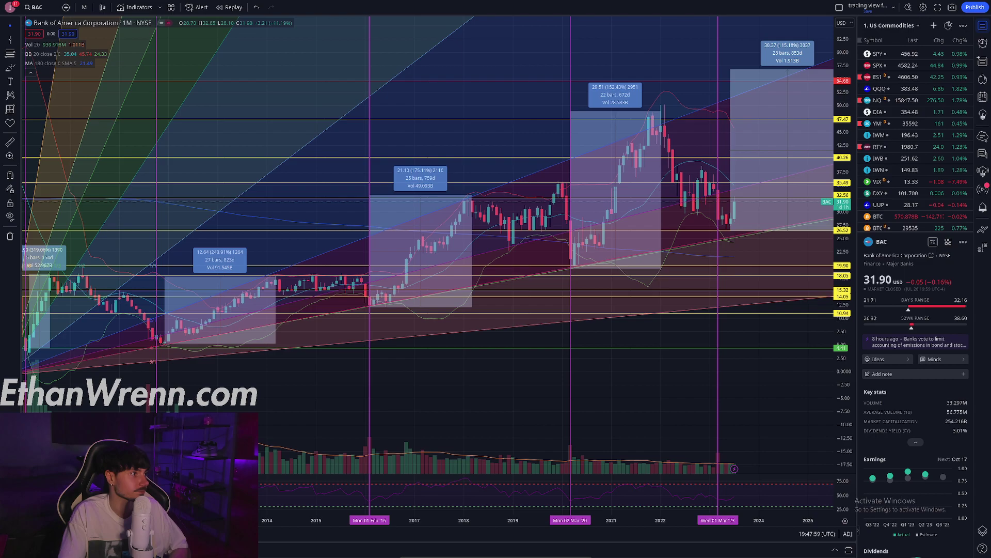
pyautogui.hotkey('alt', 'Tab')
# - In Discord, view the ILMN and shared TradingView chart images, then switch back to the BAC chart
pyautogui.click(433, 149)
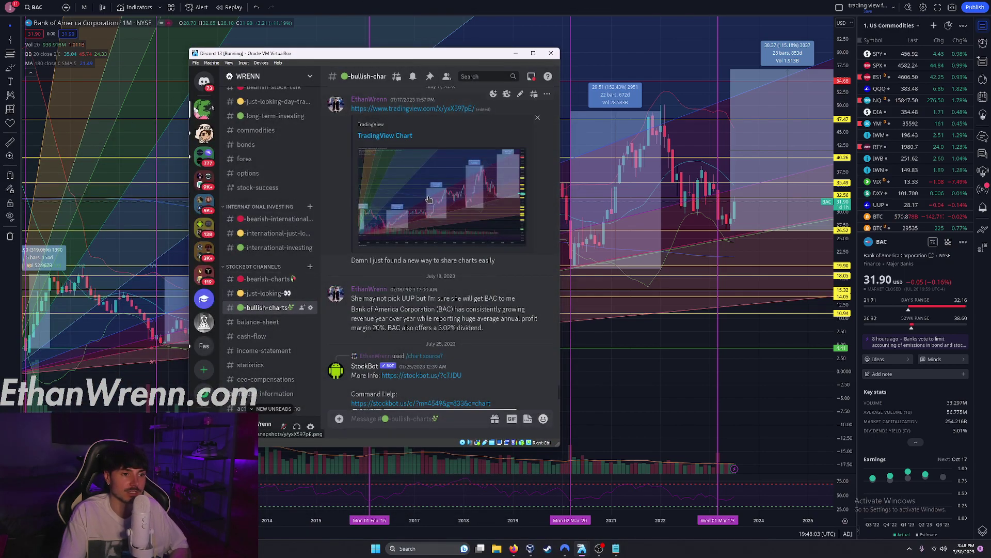
pyautogui.scroll(5, 439, 134)
pyautogui.click(438, 124)
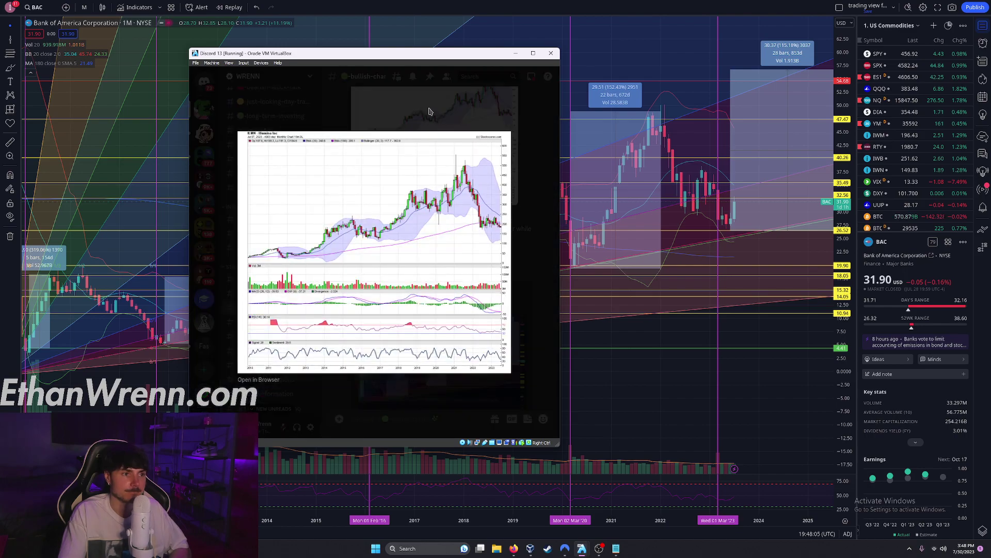
pyautogui.click(430, 110)
pyautogui.scroll(-3, 427, 190)
pyautogui.click(427, 190)
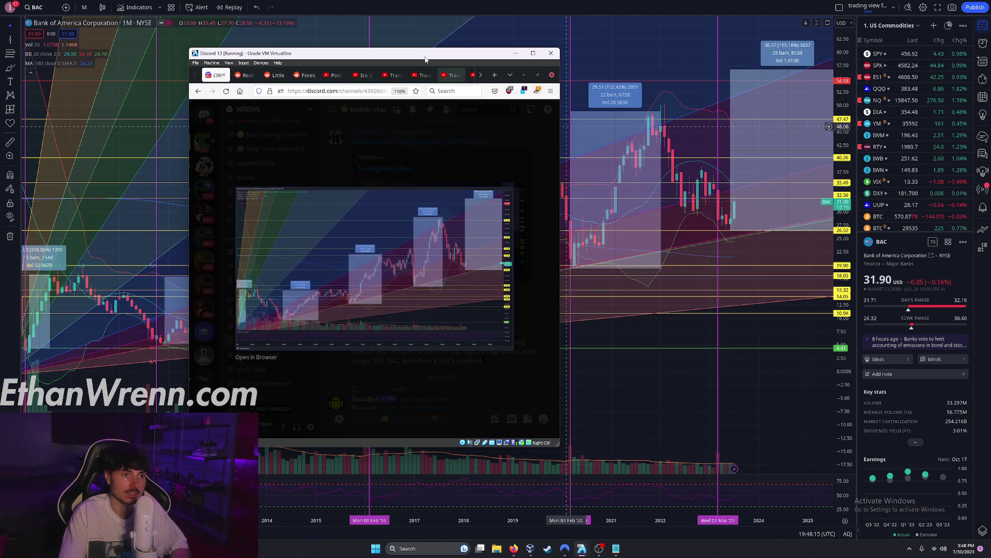
pyautogui.hotkey('alt', 'Tab')
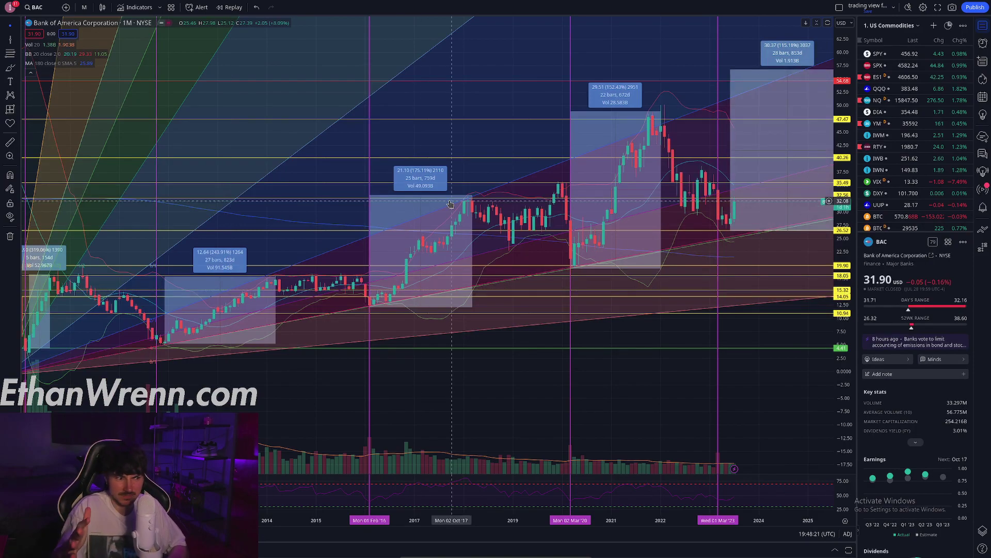
pyautogui.moveTo(573, 2)
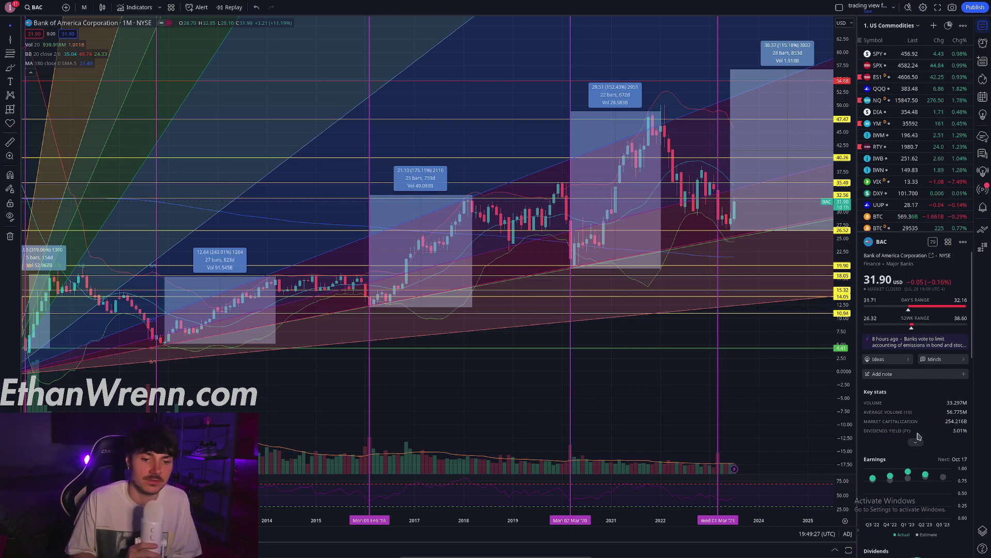
pyautogui.moveTo(873, 480)
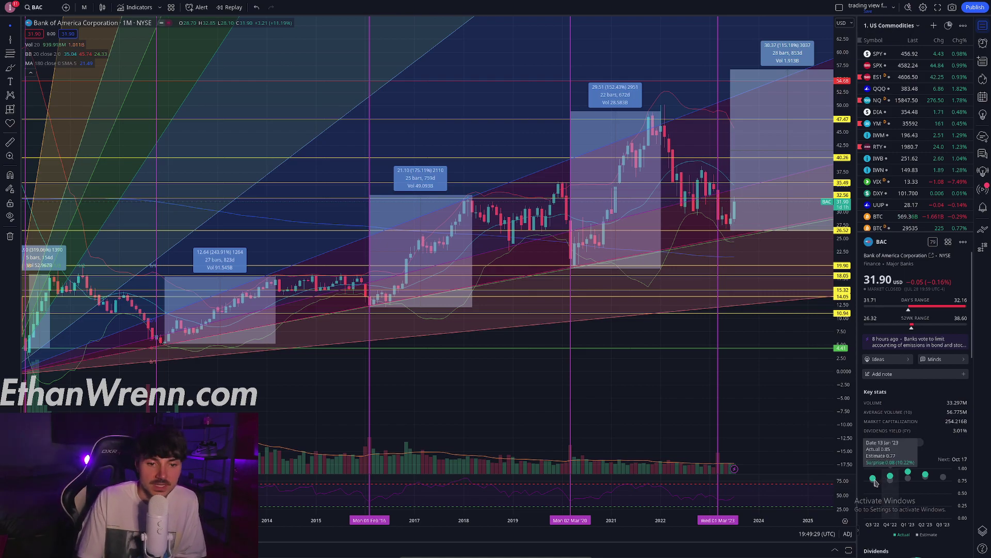
pyautogui.moveTo(903, 490)
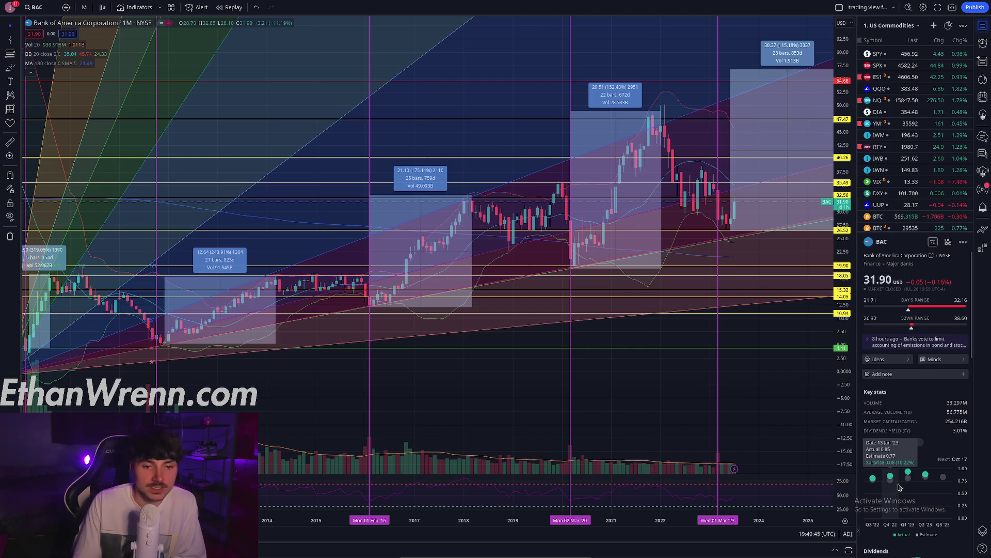
# - Scroll the BAC details panel down to the dividend summary (2.76% yield) and income statement
pyautogui.scroll(-5, 896, 491)
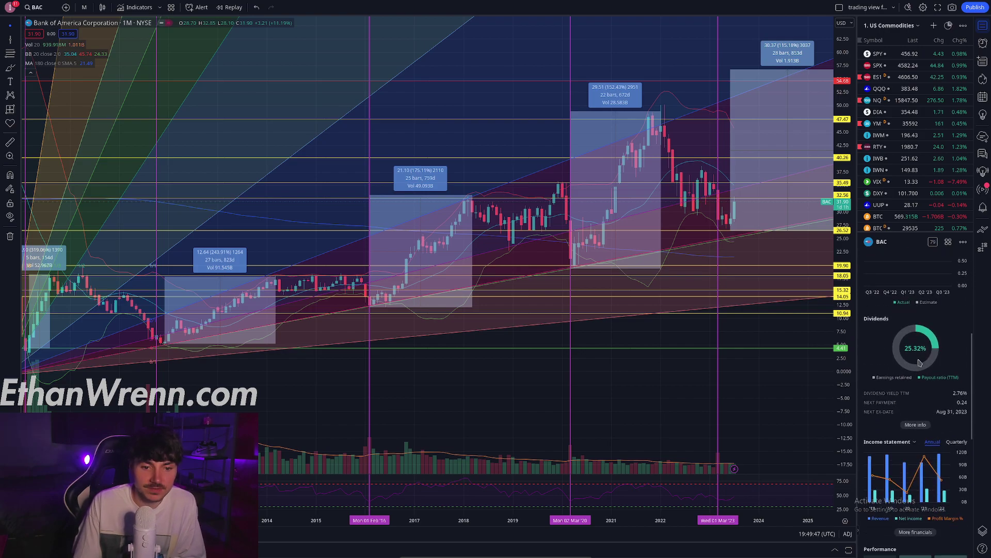
pyautogui.scroll(-1, 909, 392)
pyautogui.moveTo(872, 444)
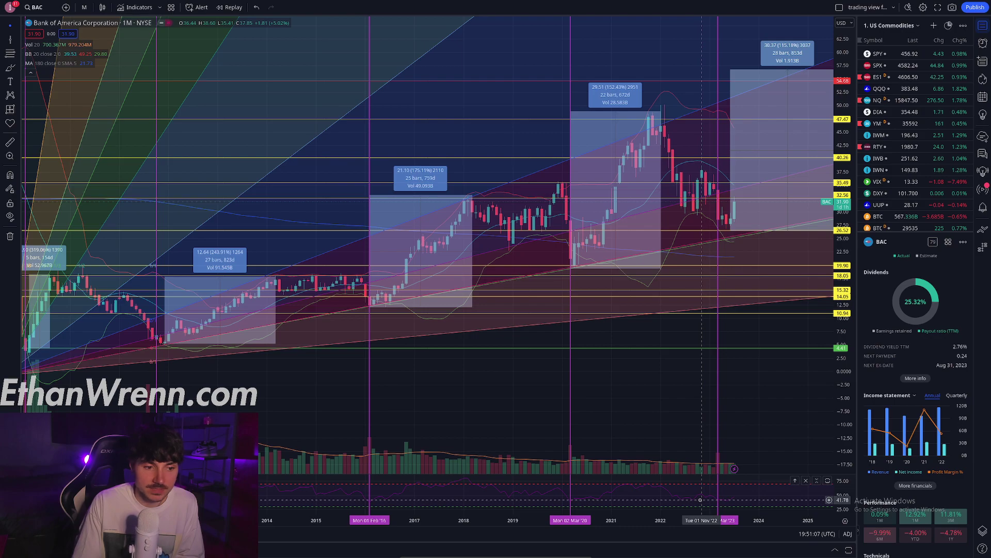
# - Draw a horizontal line across the RSI pane beneath the BAC price chart
pyautogui.click(18, 41)
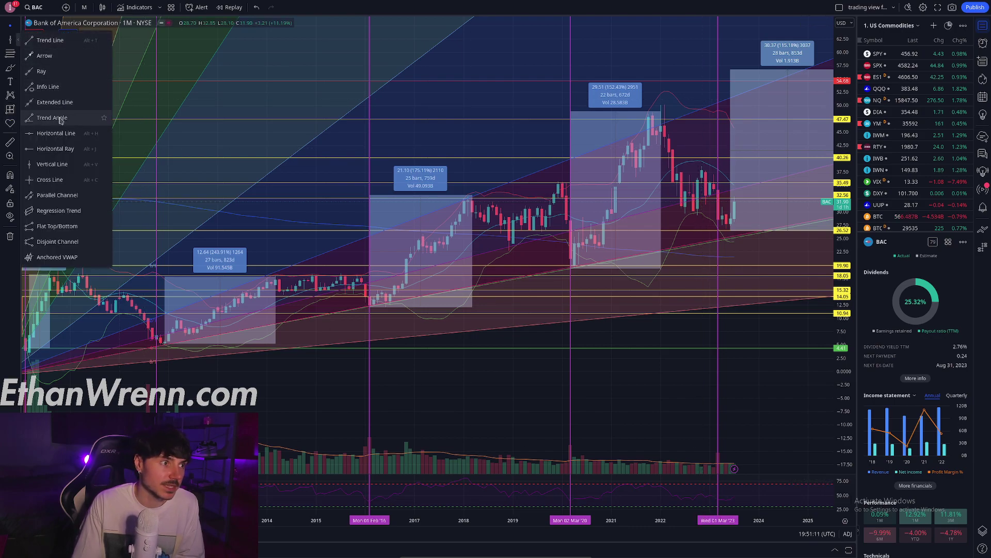
pyautogui.click(57, 149)
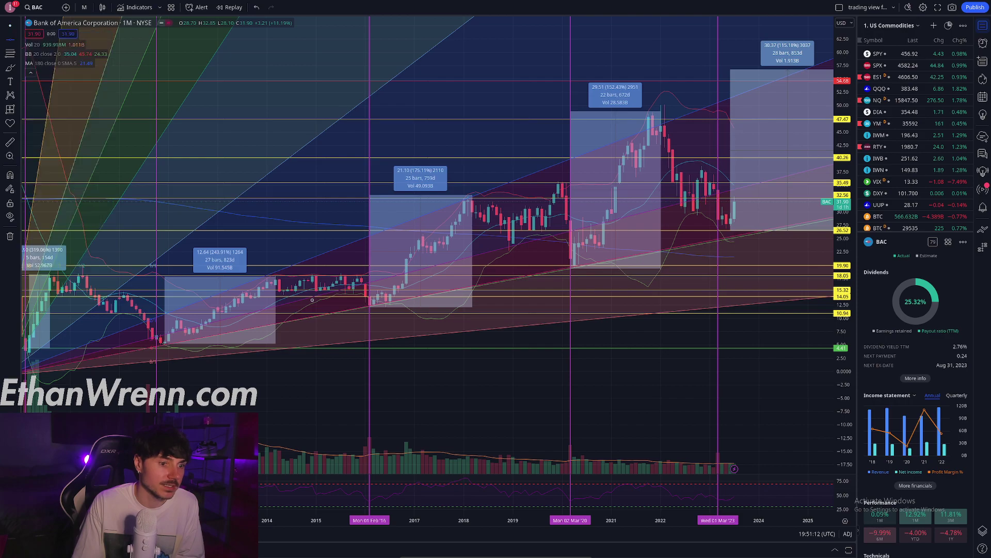
pyautogui.click(656, 500)
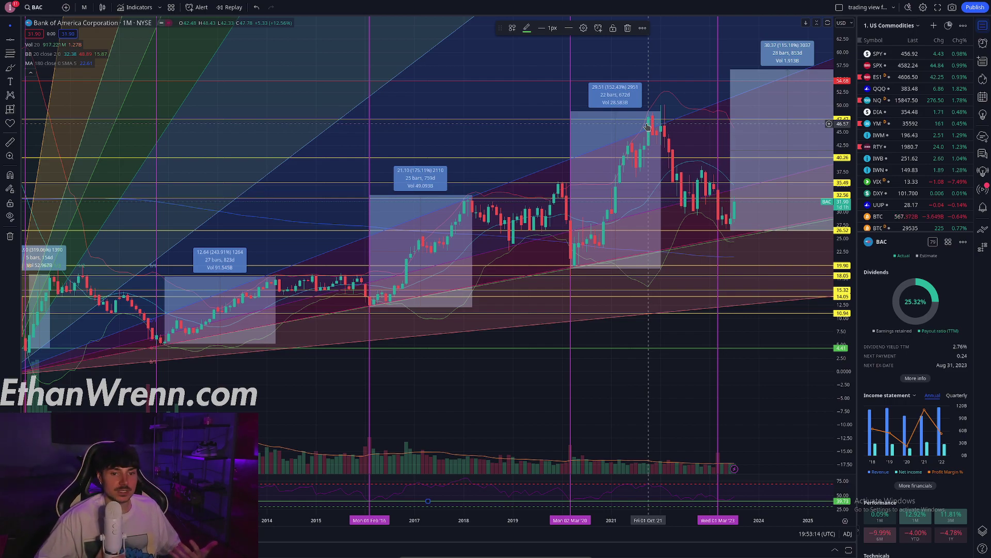
# - Scroll the BAC details panel back up to the price, key stats and earnings
pyautogui.scroll(5, 901, 409)
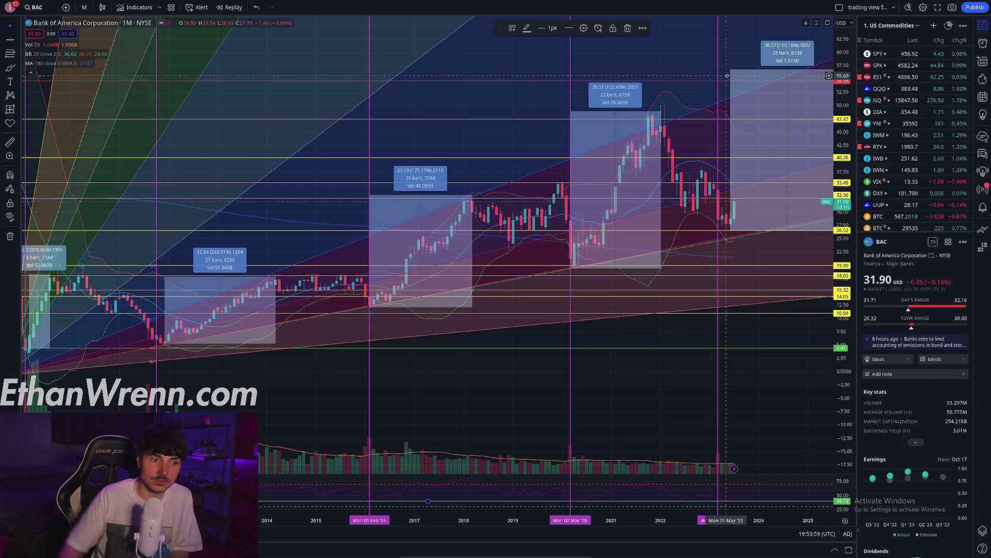
# - Stretch the right projection box to 32 bars reaching about 60 (33.89, 128.54%), then exit fullscreen
pyautogui.moveTo(847, 406); pyautogui.dragTo(842, 367)
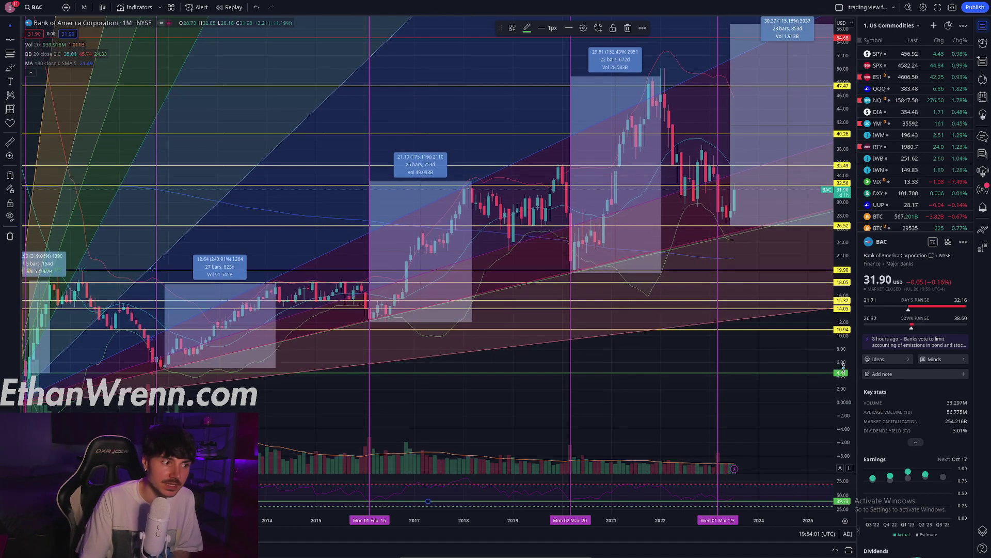
pyautogui.scroll(5, 645, 54)
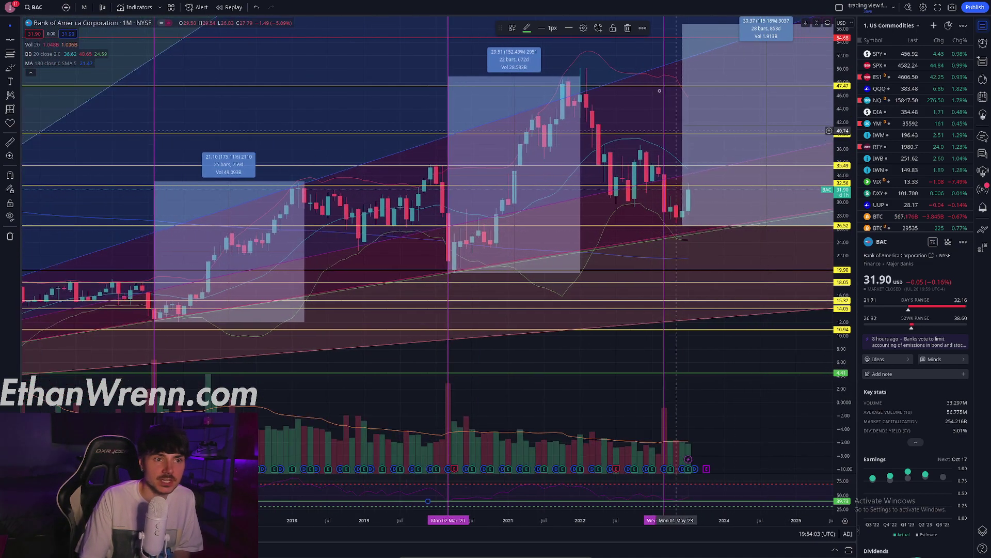
pyautogui.moveTo(646, 54); pyautogui.dragTo(544, 132)
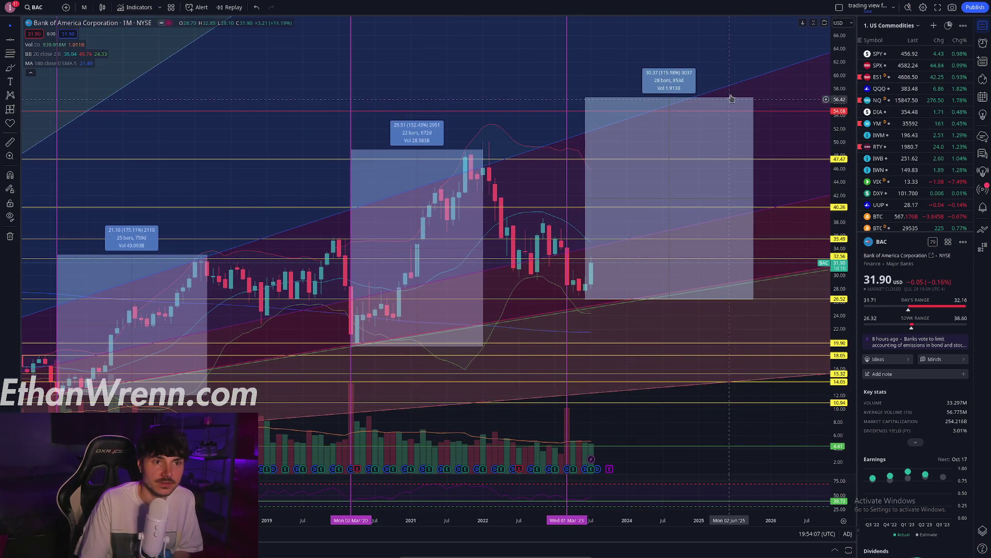
pyautogui.click(753, 98)
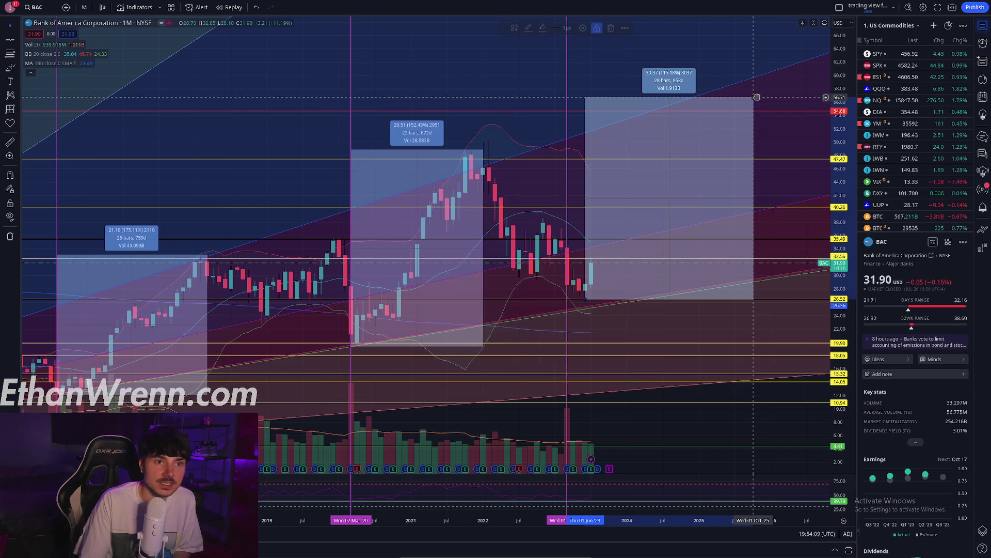
pyautogui.moveTo(755, 95); pyautogui.dragTo(774, 69)
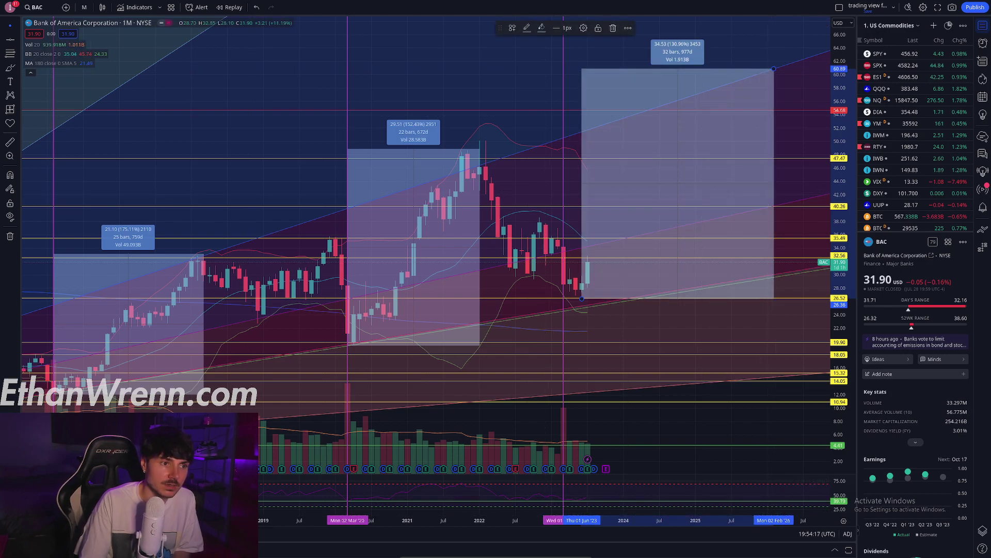
pyautogui.scroll(-1, 819, 257)
pyautogui.scroll(-4, 339, 463)
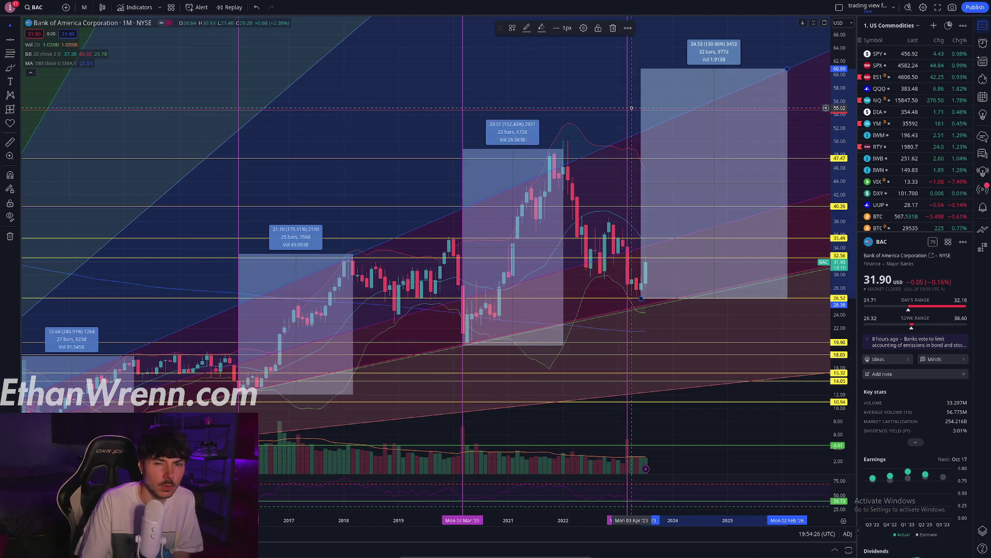
pyautogui.moveTo(789, 70)
pyautogui.mouseDown()
pyautogui.moveTo(789, 90)
pyautogui.moveTo(789, 76)
pyautogui.mouseUp()
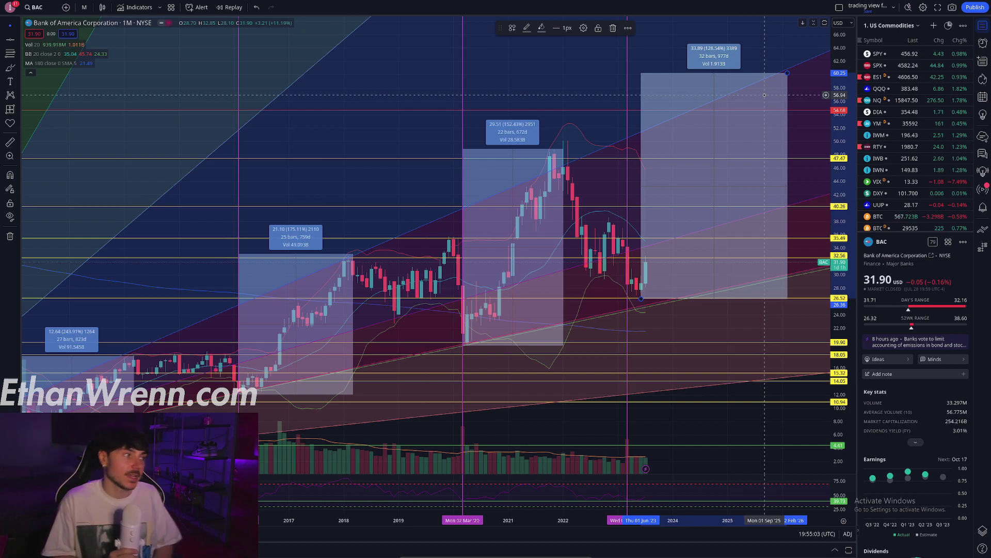
pyautogui.press('F11')
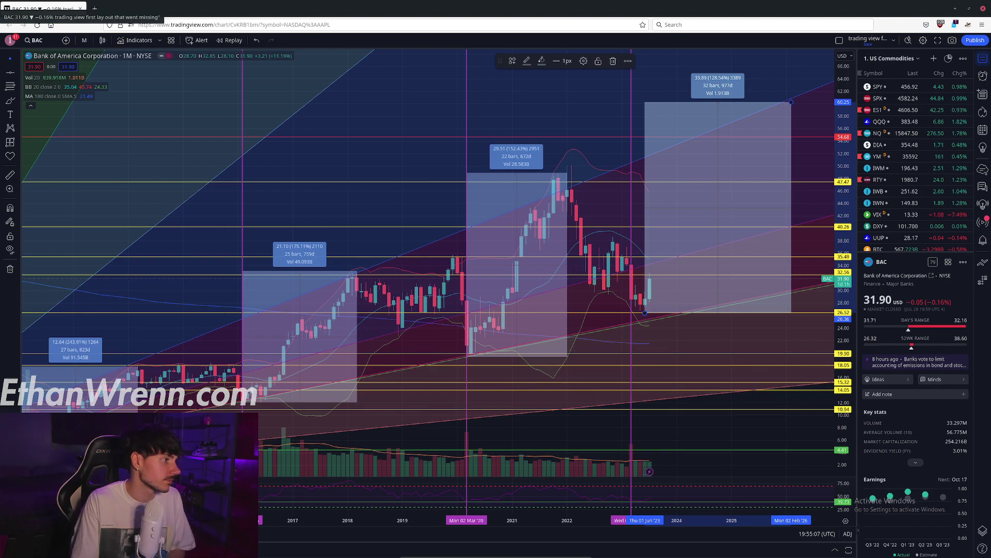
# - Bring up Discord to view the StockBot chart image, then return the TradingView chart to fullscreen
pyautogui.click(582, 548)
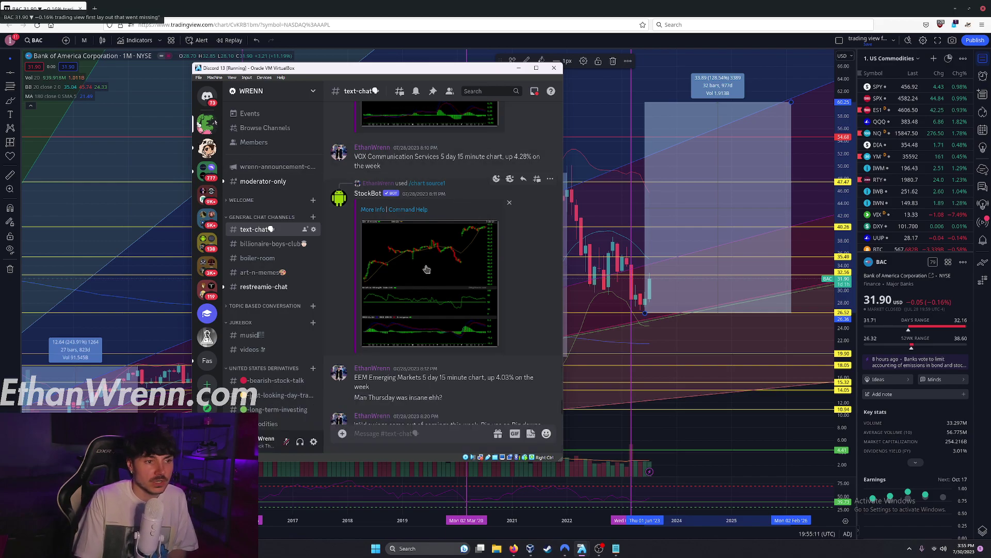
pyautogui.scroll(8, 428, 268)
pyautogui.scroll(1, 491, 301)
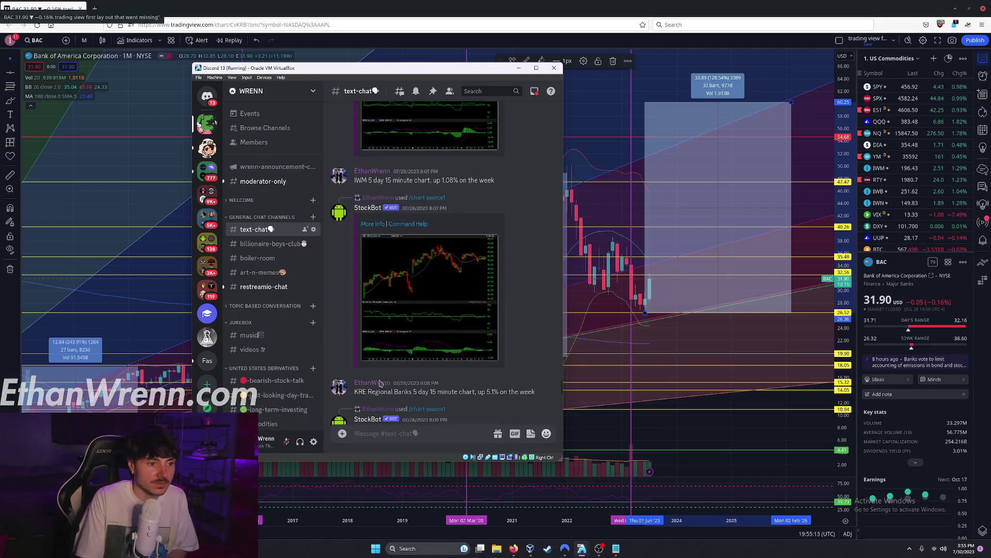
pyautogui.moveTo(363, 392); pyautogui.dragTo(482, 392)
pyautogui.click(481, 390)
pyautogui.click(465, 394)
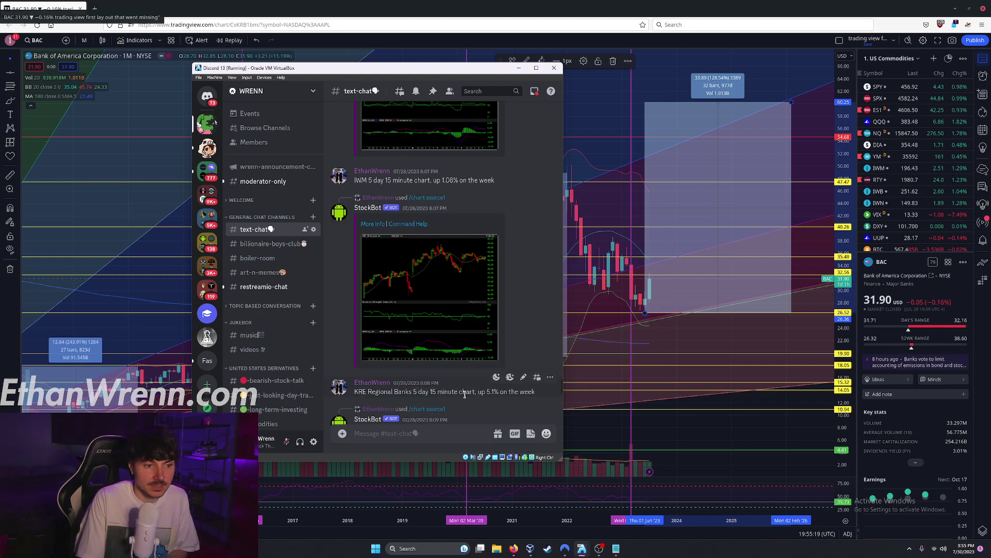
pyautogui.moveTo(482, 391); pyautogui.dragTo(475, 392)
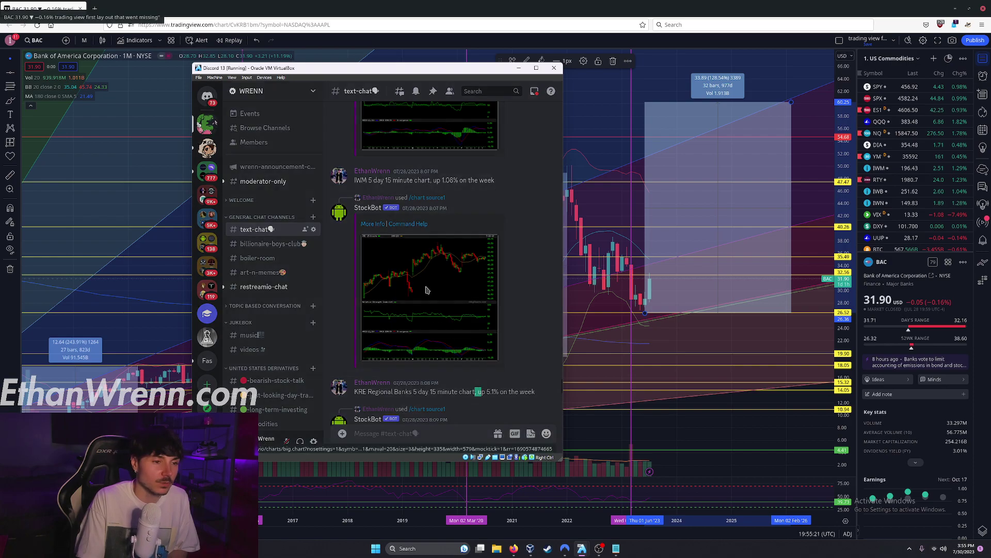
pyautogui.click(426, 290)
pyautogui.click(482, 100)
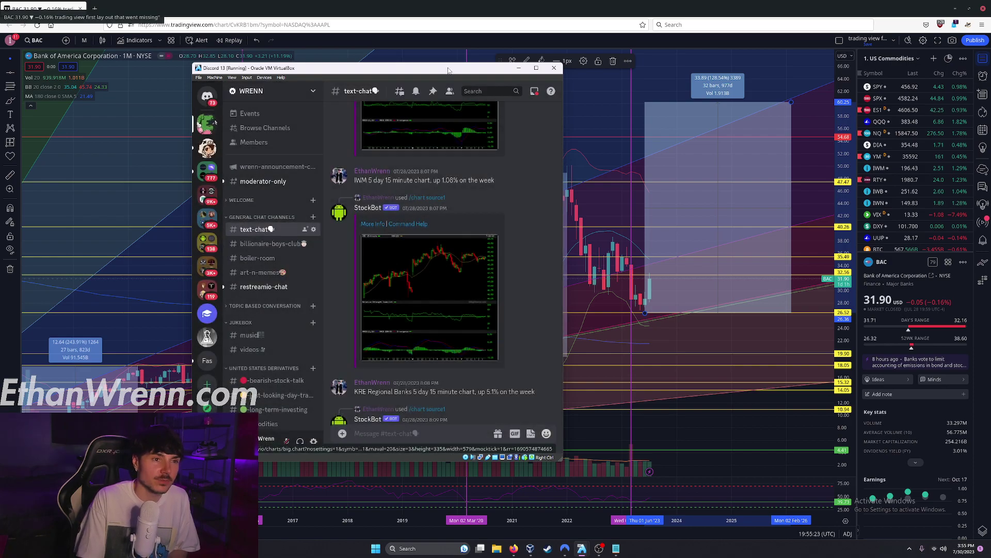
pyautogui.click(638, 299)
pyautogui.press('F11')
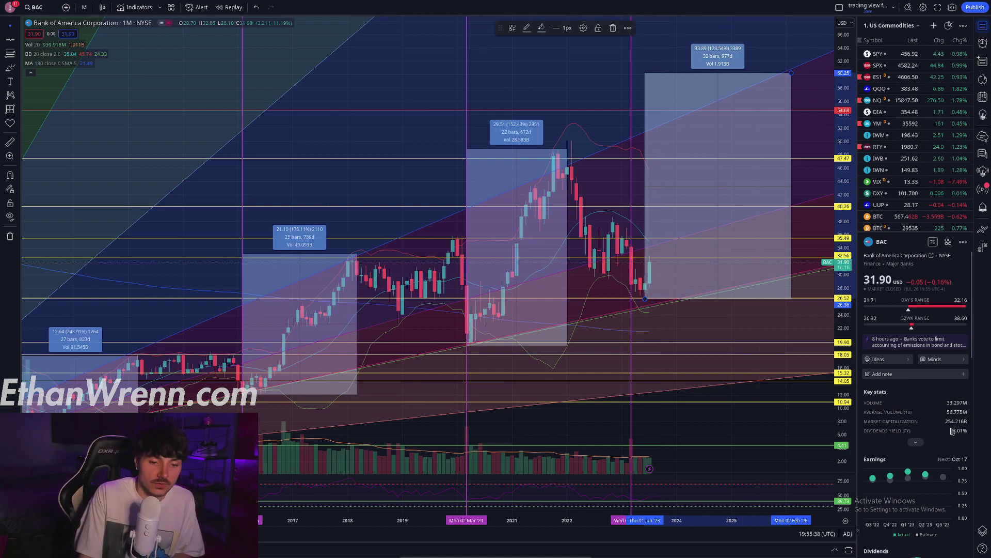
# - Scroll the BAC symbol details panel to show dividends (2.76% yield, 25.32% payout), financials and performance
pyautogui.scroll(-5, 952, 431)
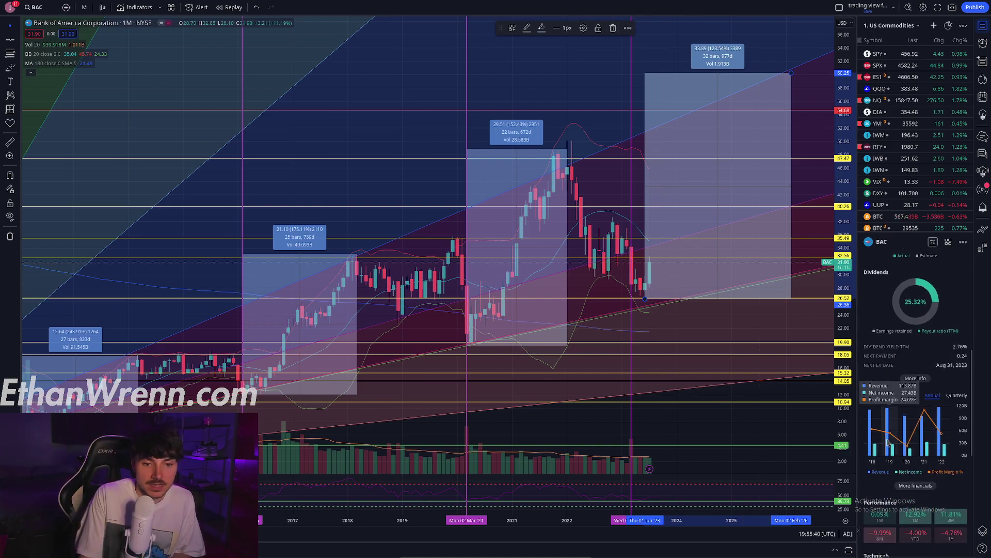